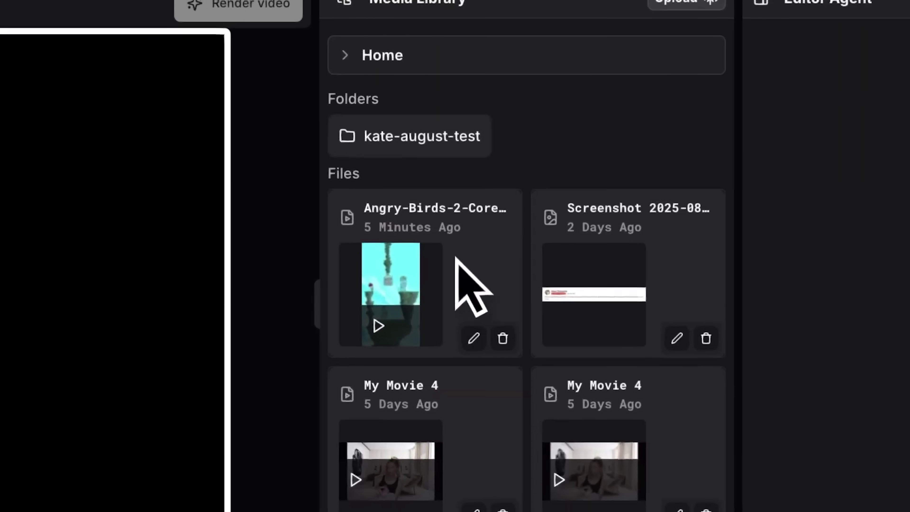
- Drop the Angry Birds gameplay clip onto the timeline and begin a jump-cut message to the editor agent
drag(465, 281, 2, 509)
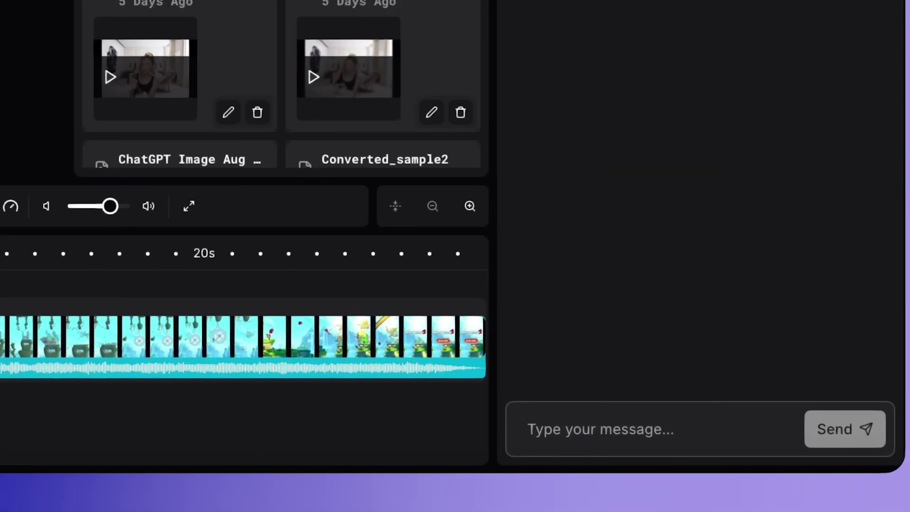
click(646, 448)
text(A)
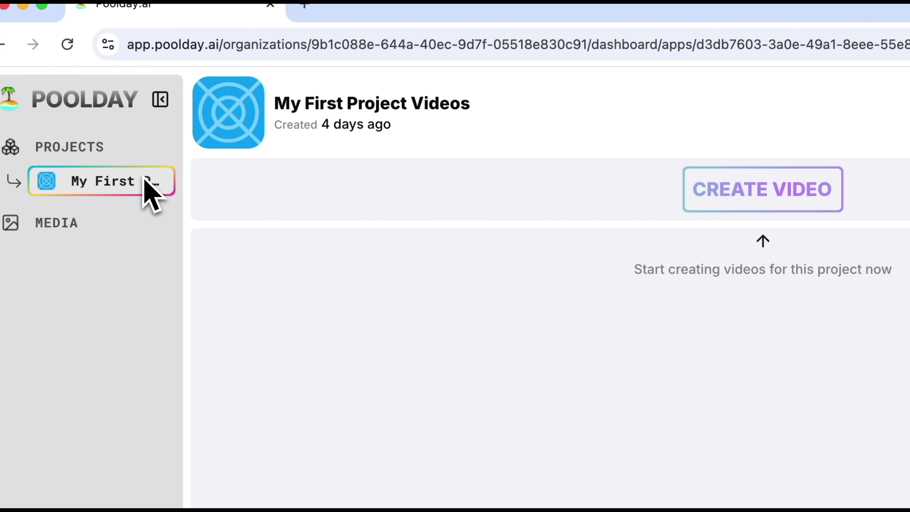
- Create a new LANDSCAPE 16:9 video from the project's videos page and open it in the editor
click(142, 234)
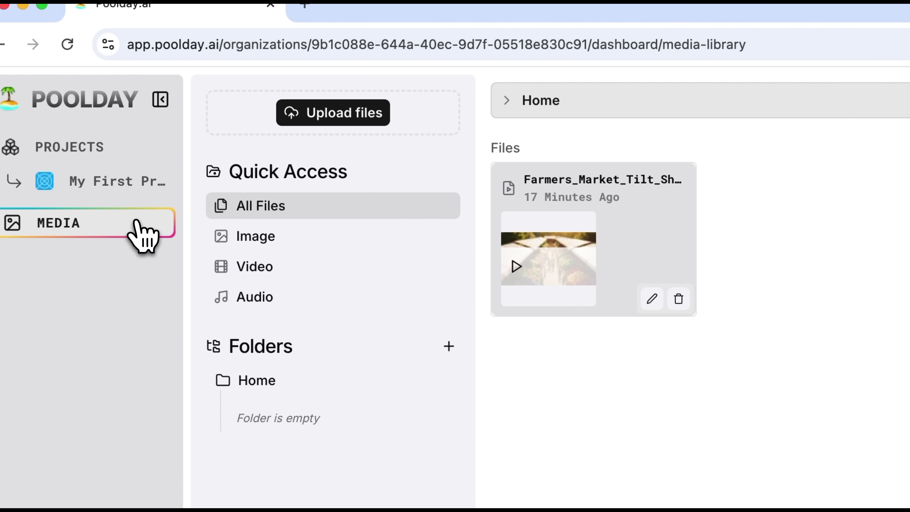
click(141, 183)
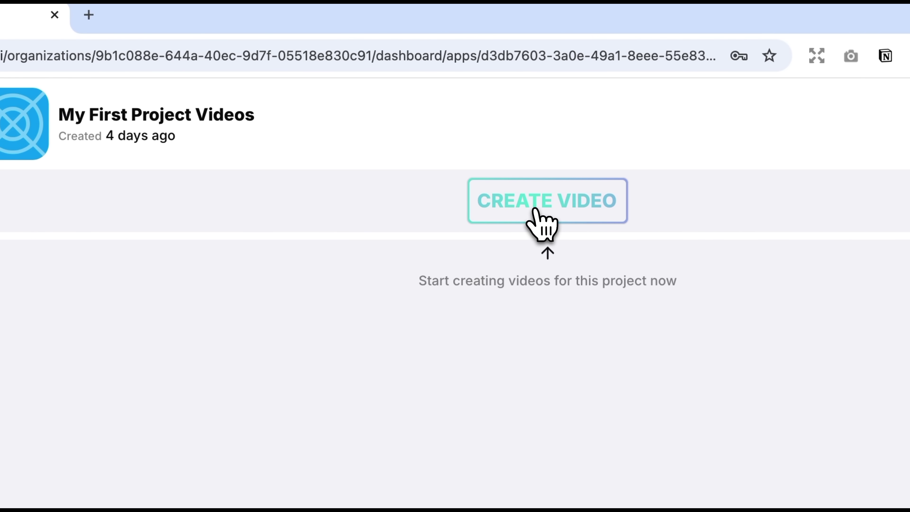
click(534, 210)
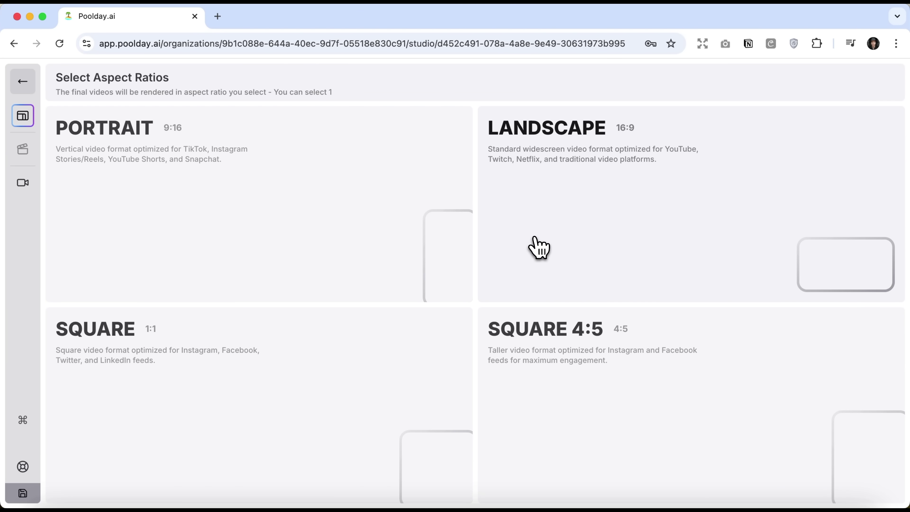
click(539, 248)
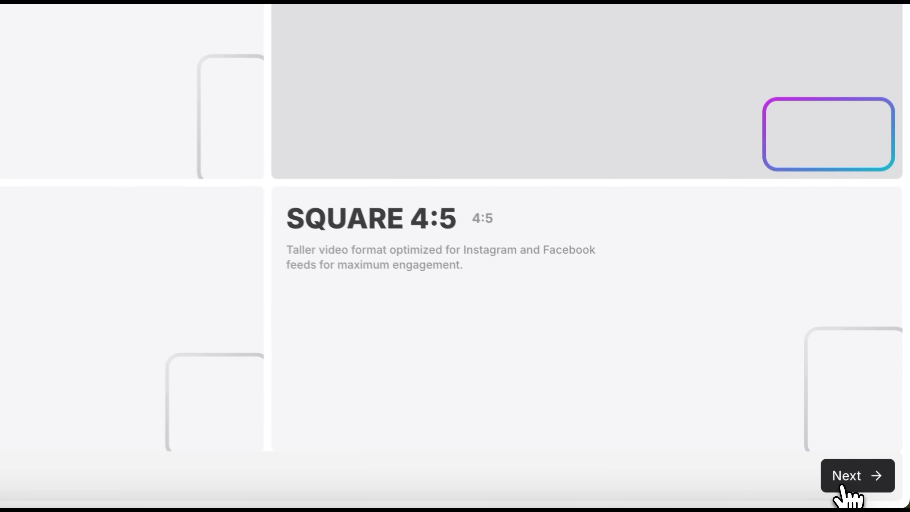
click(869, 487)
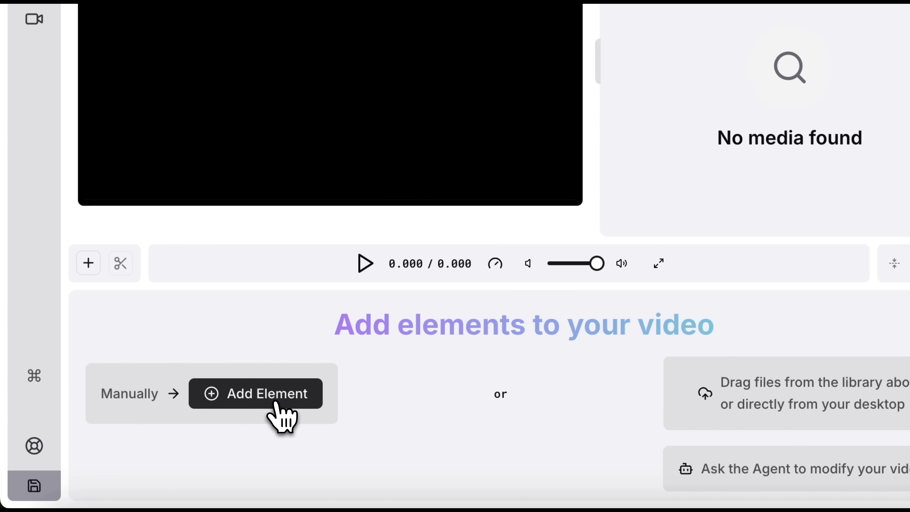
- Add an AI Image element and set its model to Nano Banana
click(183, 438)
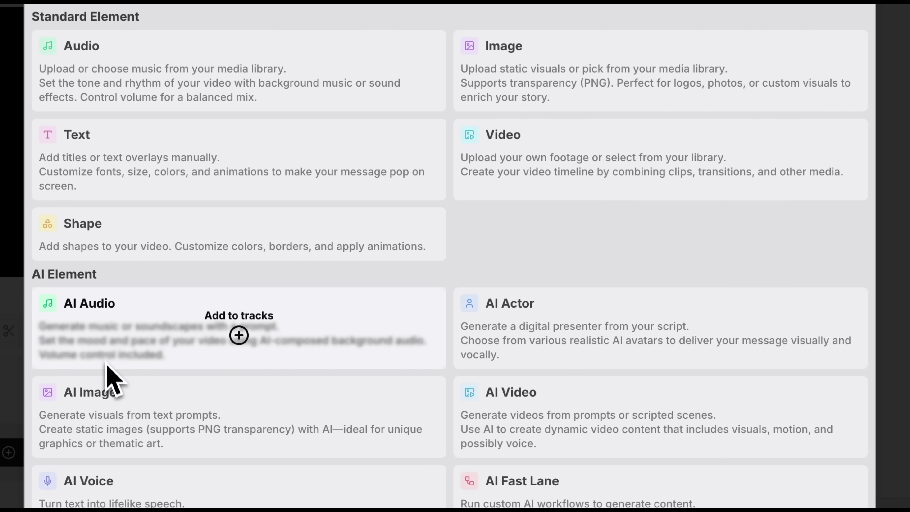
click(108, 416)
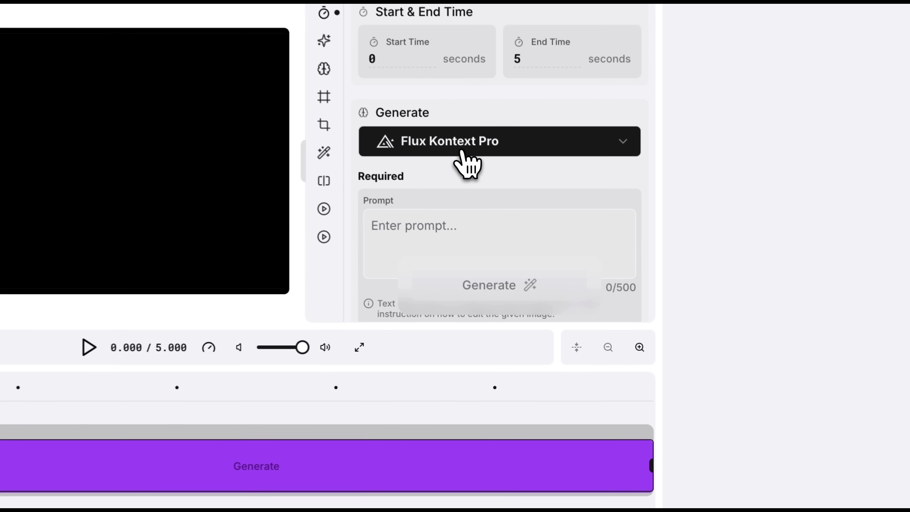
click(512, 203)
scroll(463, 197, up, 3)
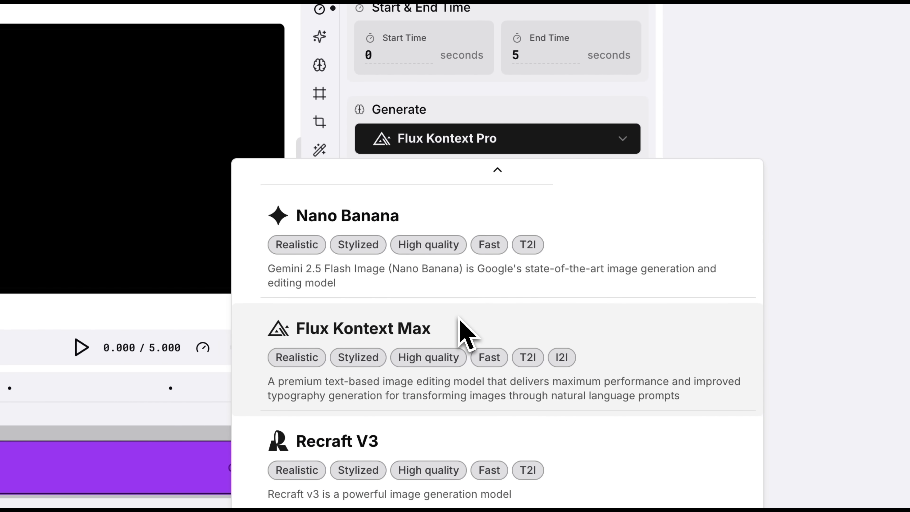
scroll(461, 319, up, 5)
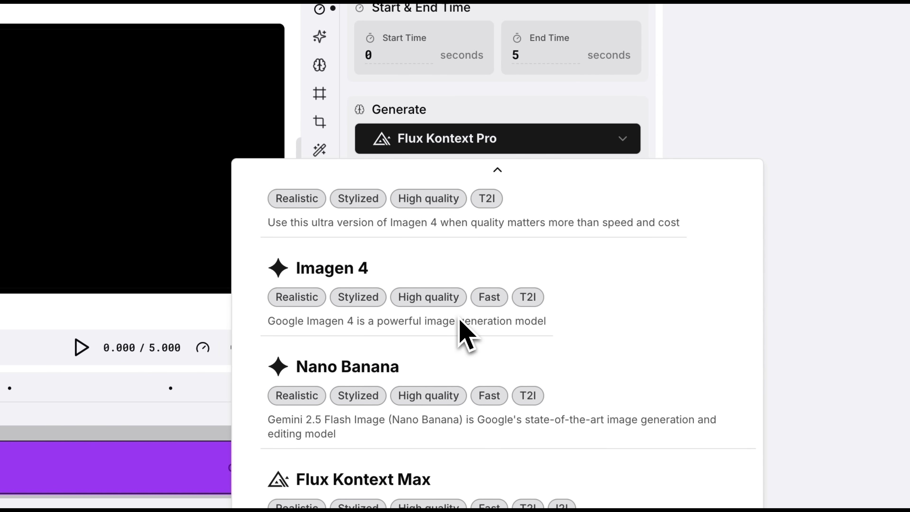
scroll(465, 335, up, 3)
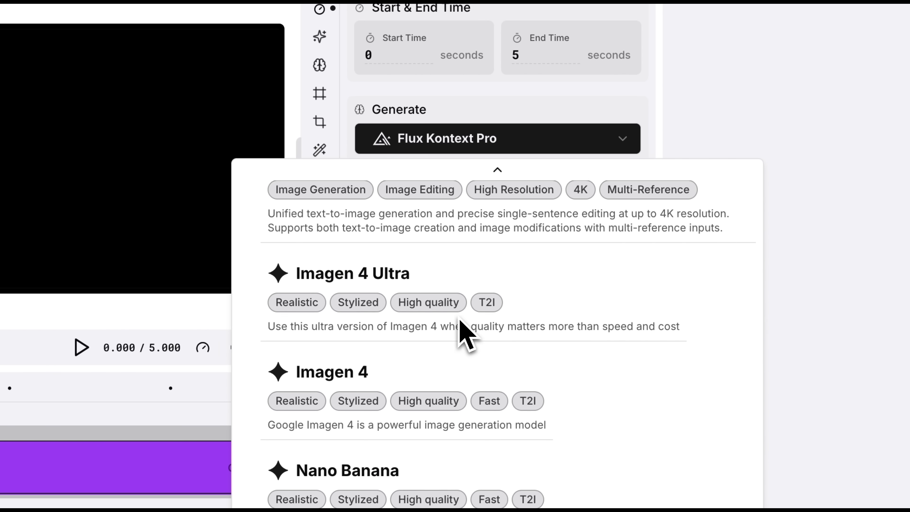
scroll(460, 320, up, 2)
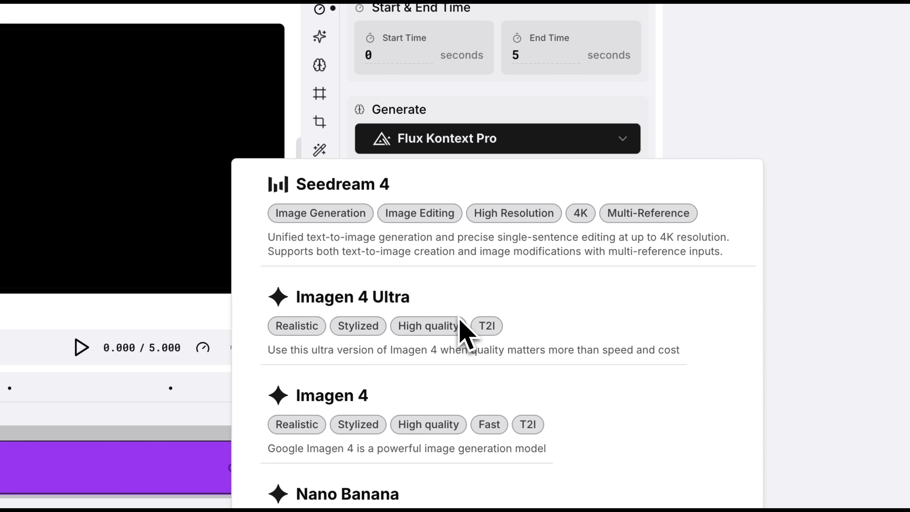
scroll(460, 326, down, 4)
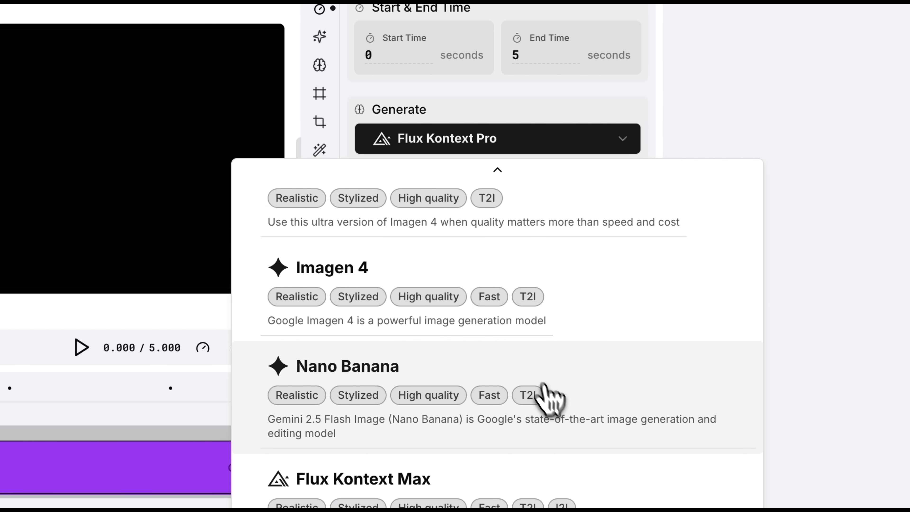
click(572, 429)
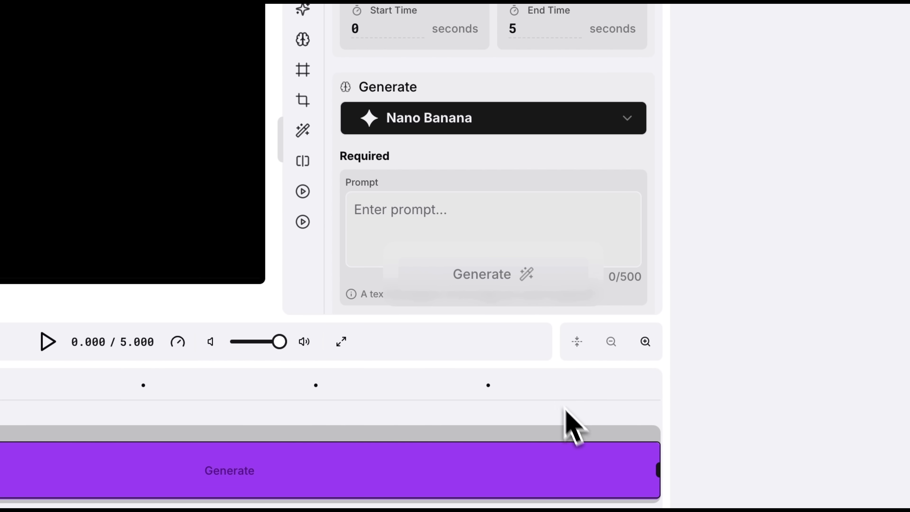
- Paste the prompt for a dramatically lit empty stage with a small high table
click(456, 231)
key(ctrl+v)
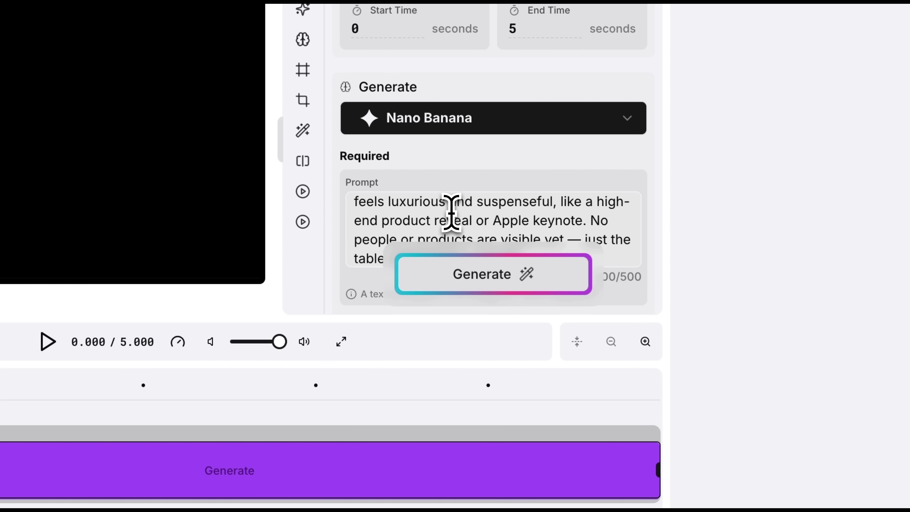
scroll(452, 212, up, 7)
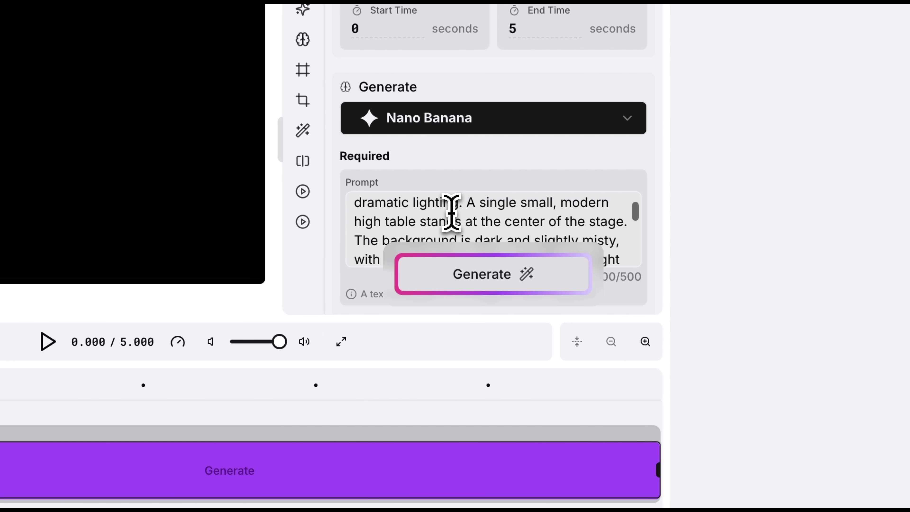
scroll(451, 212, up, 2)
scroll(451, 212, down, 5)
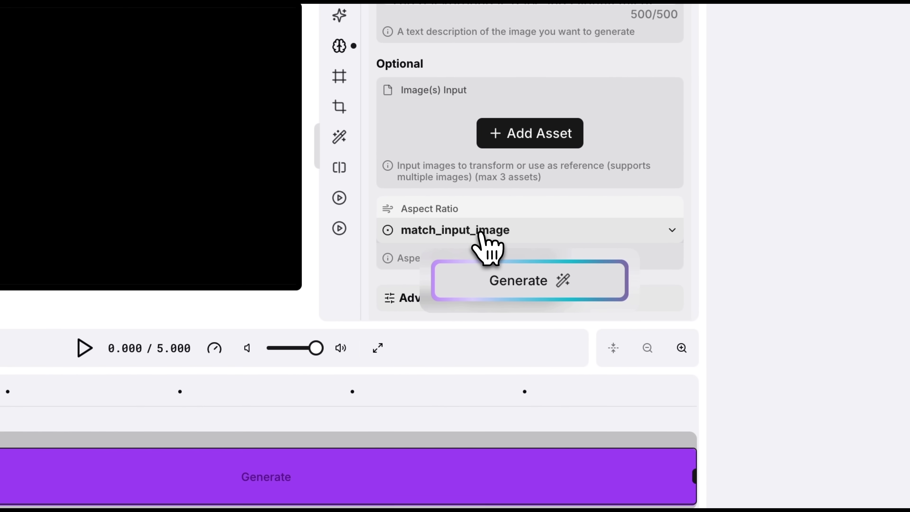
- Generate the stage image, then set up a Kling 2.5 Turbo Pro video with the perfume-bottle reveal prompt
click(511, 283)
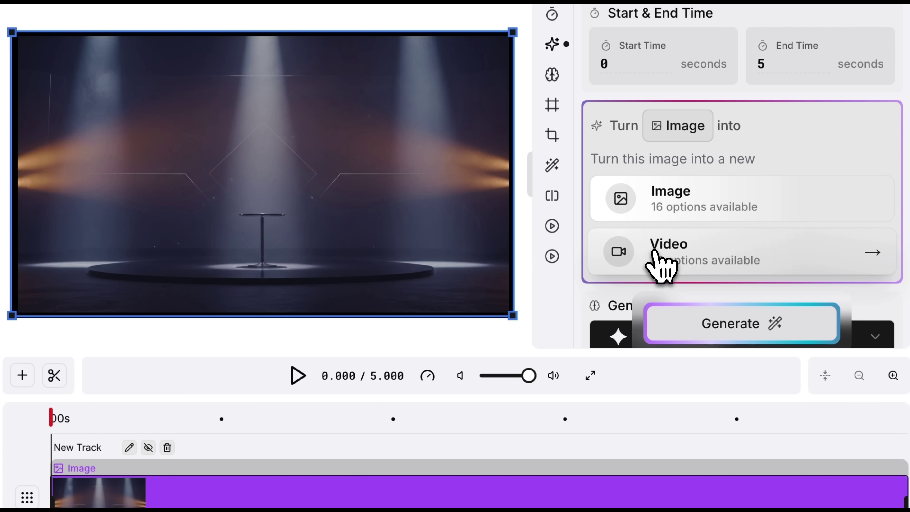
click(659, 267)
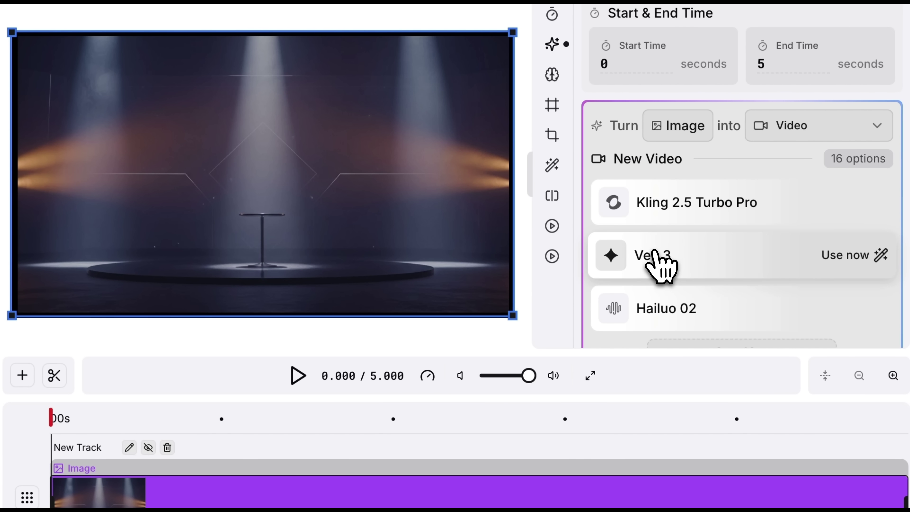
scroll(659, 267, down, 3)
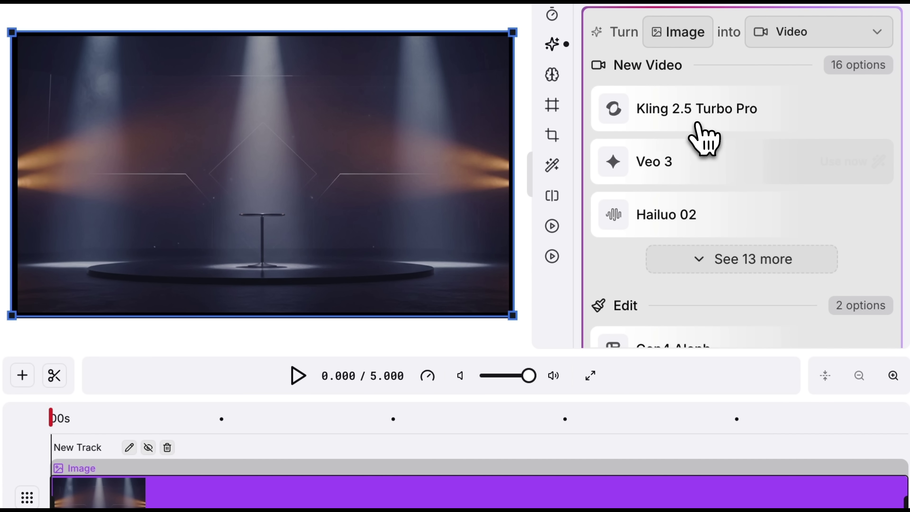
mouse_move(696, 123)
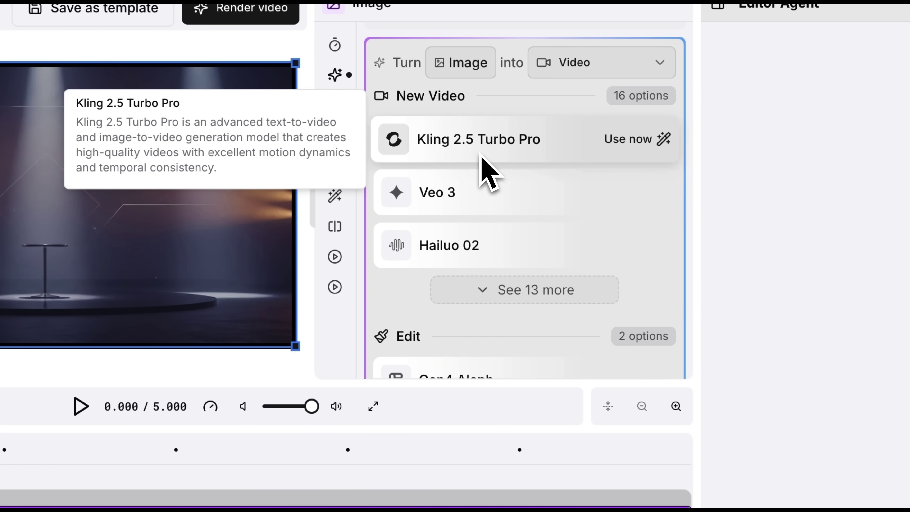
click(469, 199)
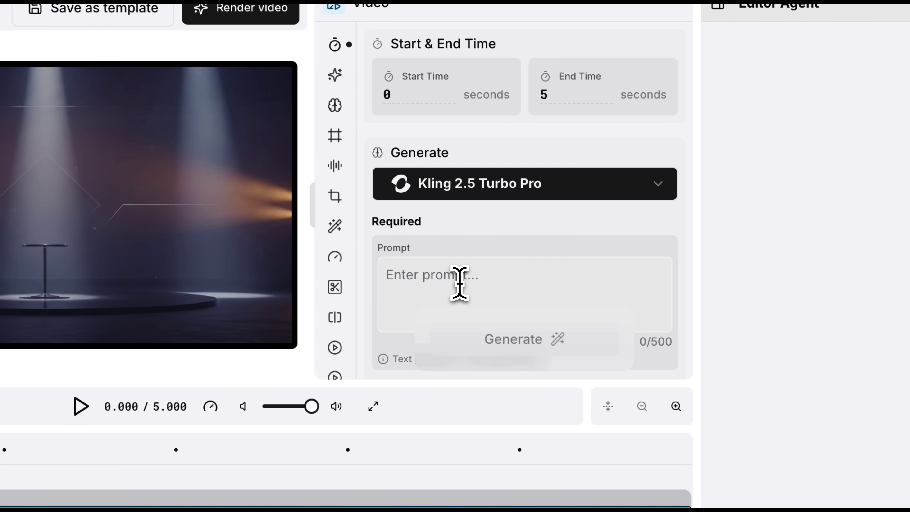
key(super+v)
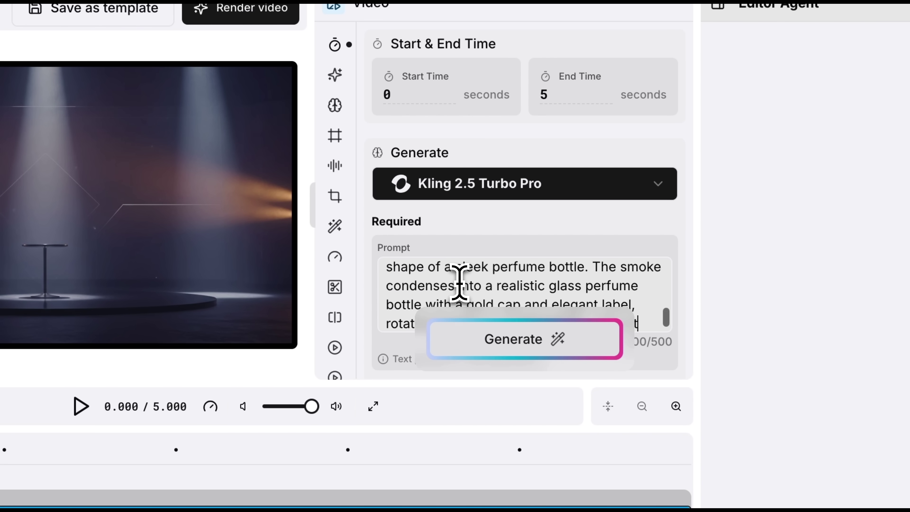
scroll(460, 285, down, 1)
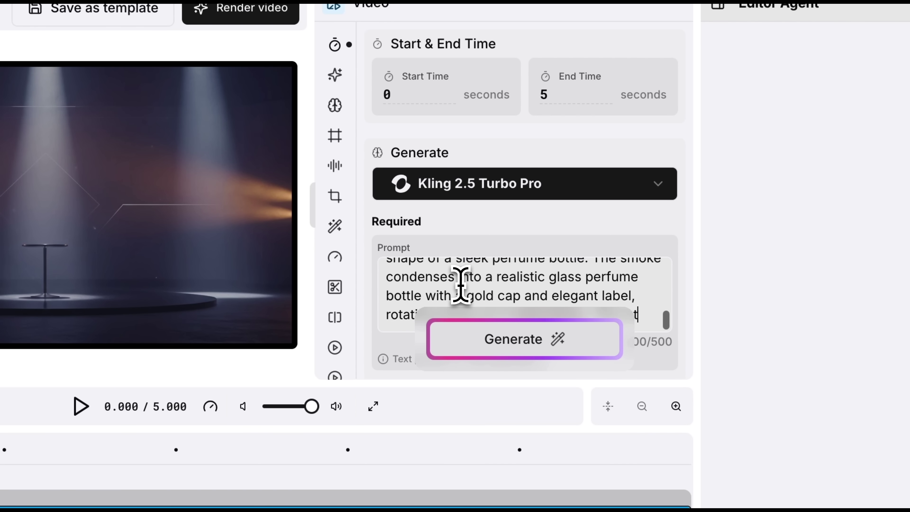
scroll(461, 285, up, 1)
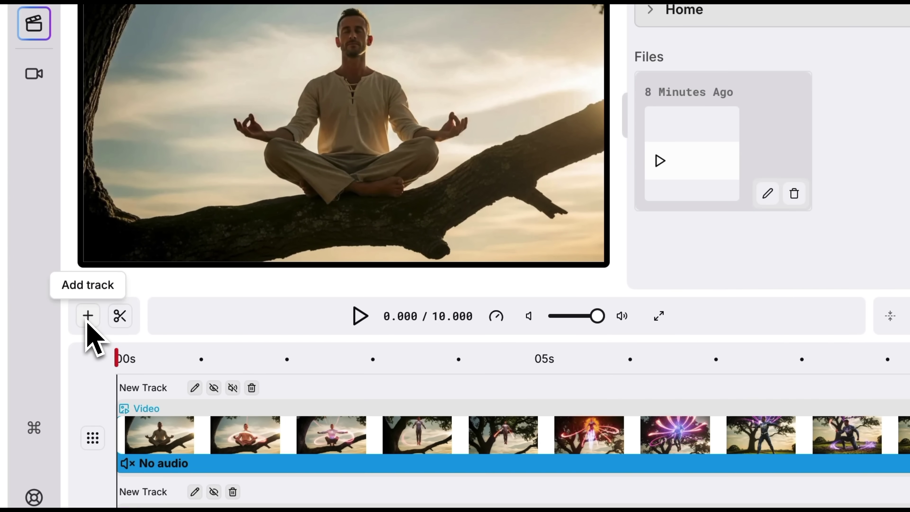
- Add a 0–5 s AI Audio element to the timeline, keeping Lyria 2 as its music model
click(100, 252)
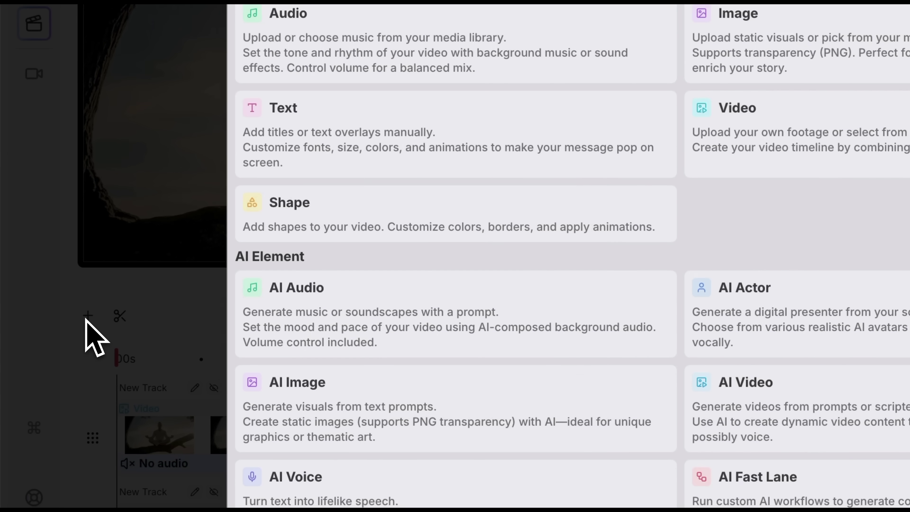
click(296, 323)
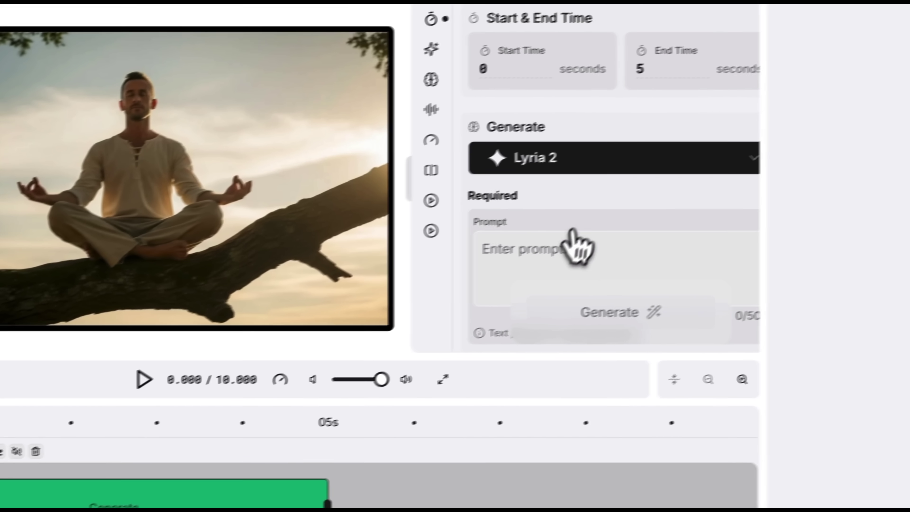
click(834, 100)
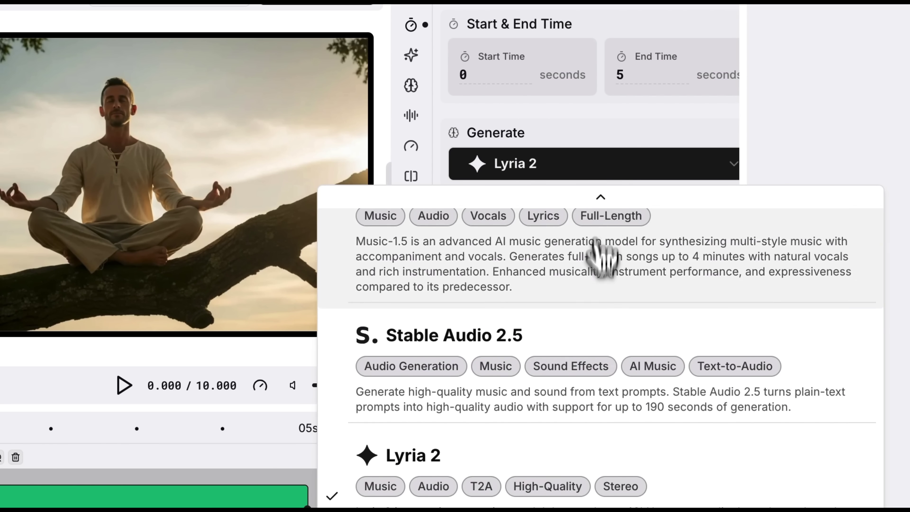
scroll(602, 363, down, 4)
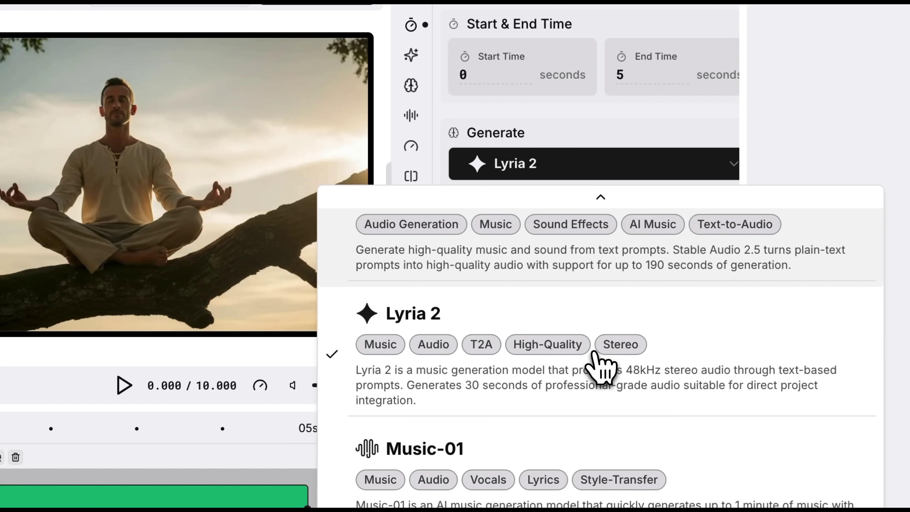
scroll(602, 366, up, 1)
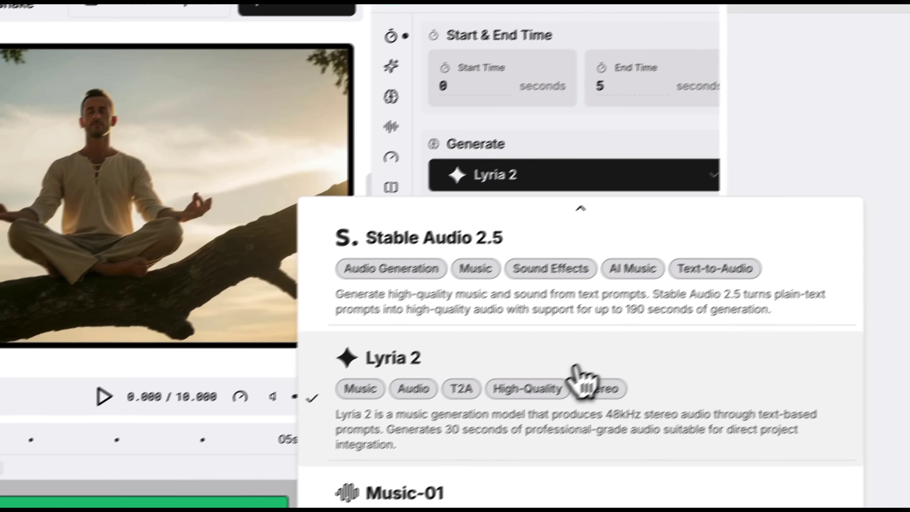
click(602, 368)
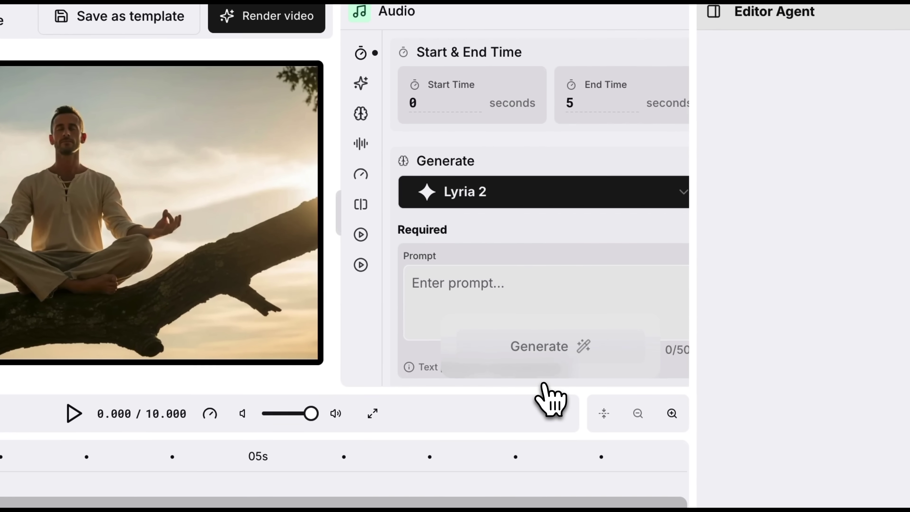
- Enter the epic orchestral music prompt with crescendos conveying transformation and flight
click(525, 299)
text(crescendos that convey transformation and flight. Toward the landing, shift into a powerful, triumphant orchestral finale with bol)
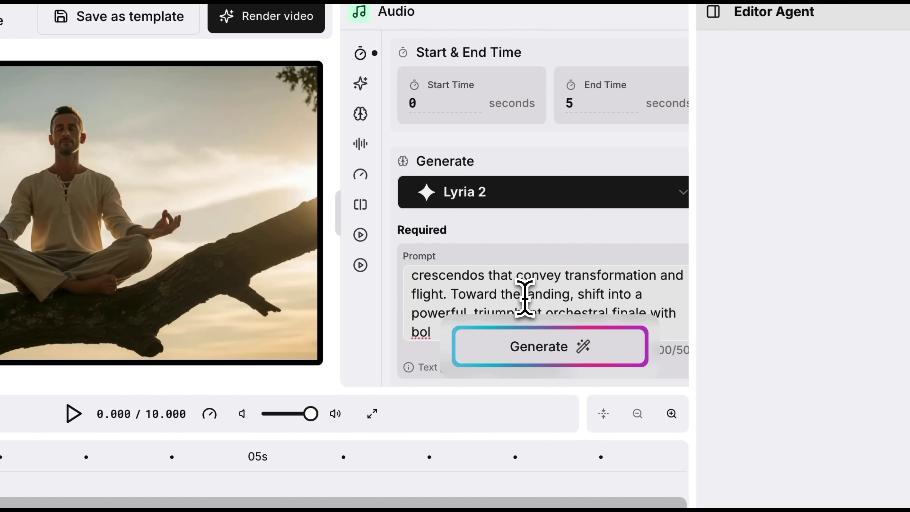
scroll(525, 299, up, 5)
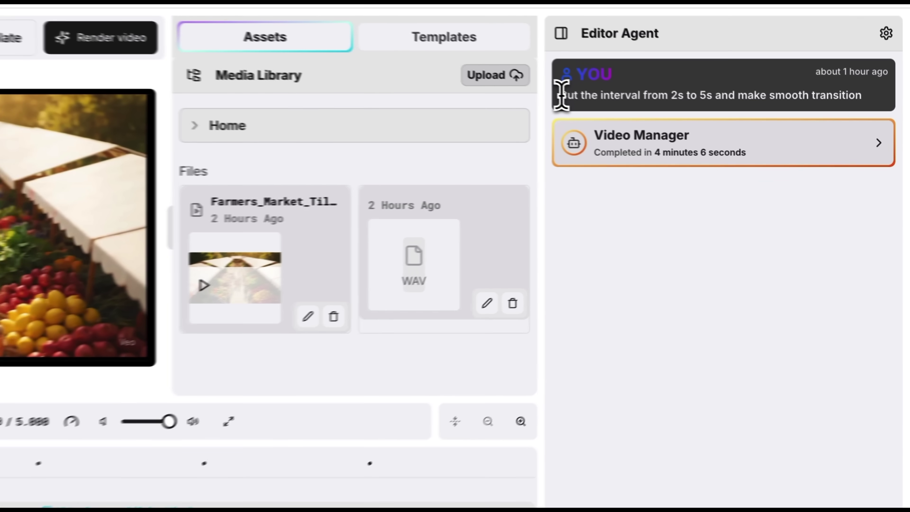
- Review the 2–5 s cut request and expand the Video Manager's report
drag(669, 120, 751, 115)
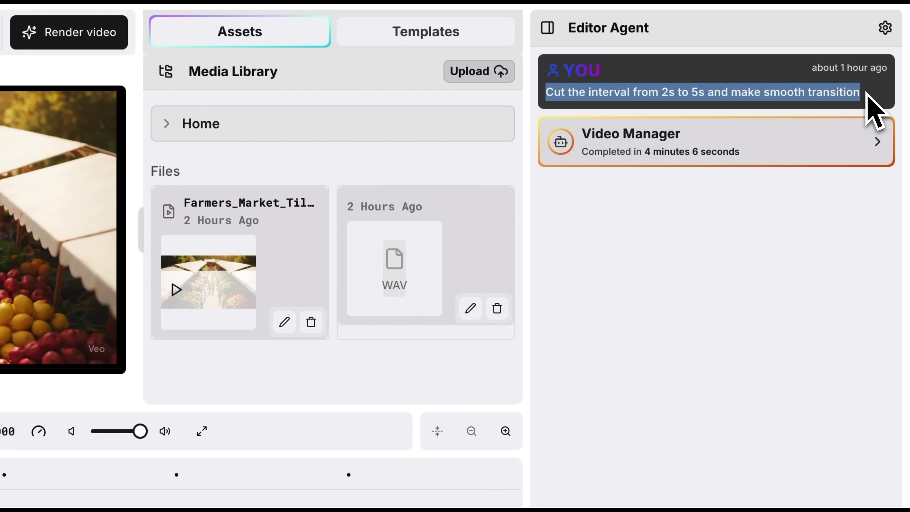
click(870, 107)
click(874, 151)
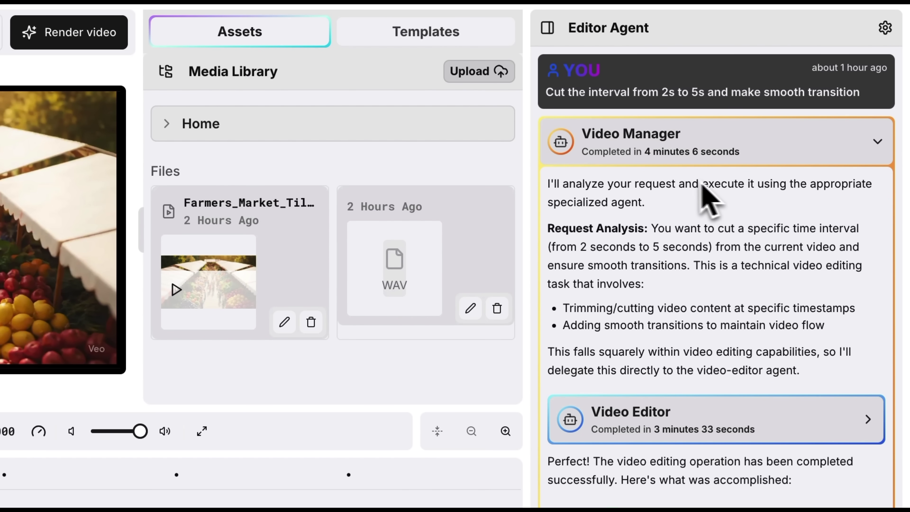
scroll(683, 290, down, 5)
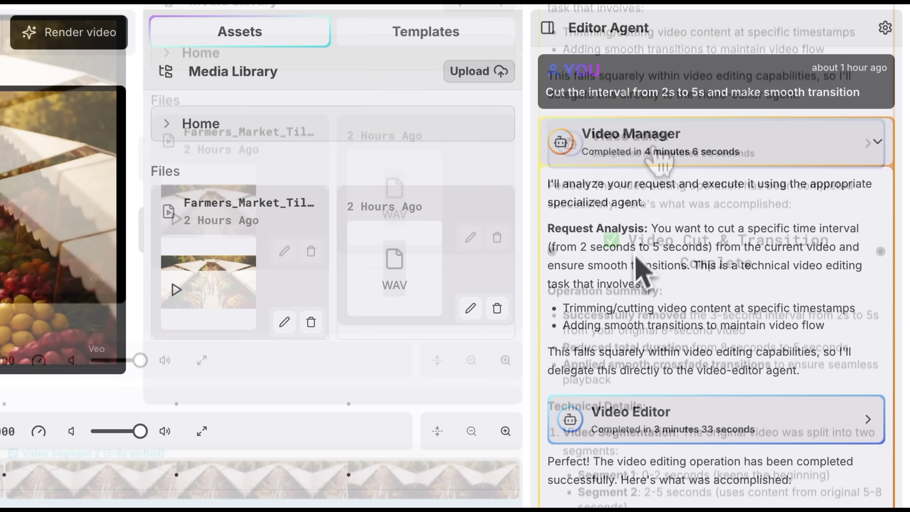
- Read through the Video Editor's planned split steps and the Element Manager's details
click(651, 140)
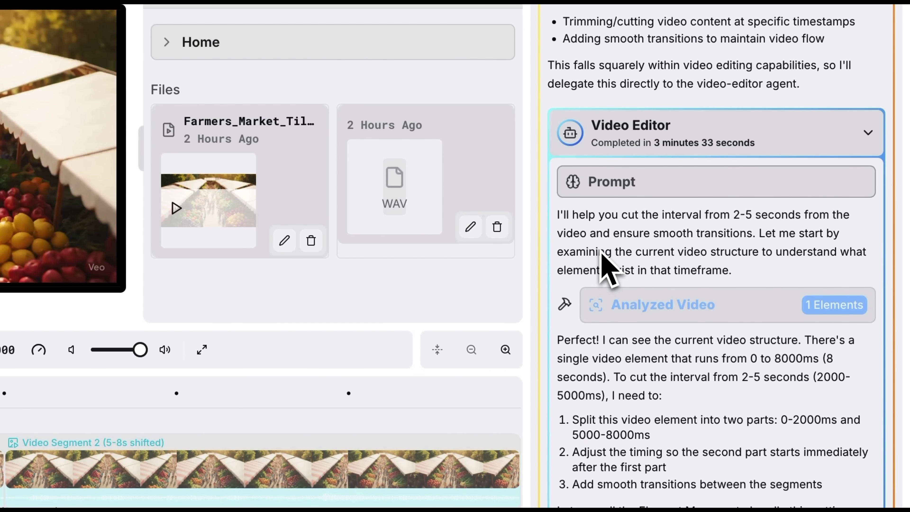
scroll(602, 257, down, 3)
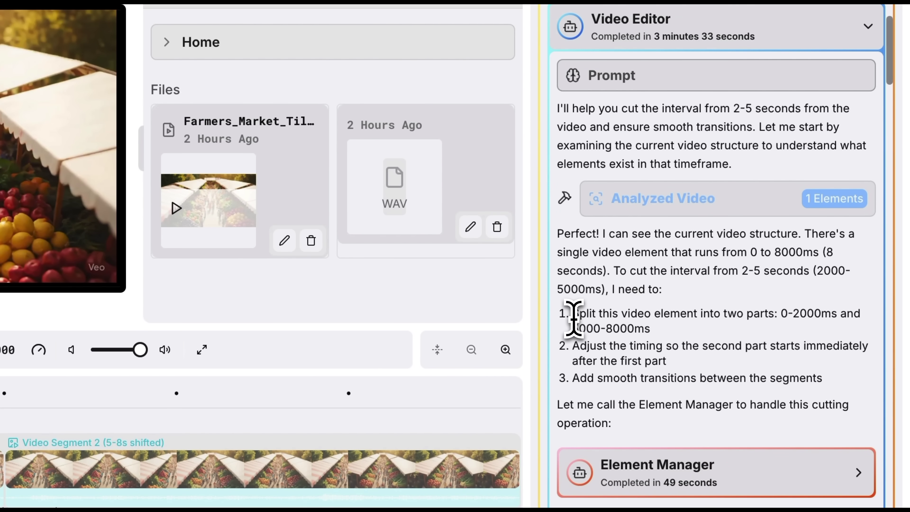
drag(673, 328, 693, 389)
scroll(698, 405, down, 3)
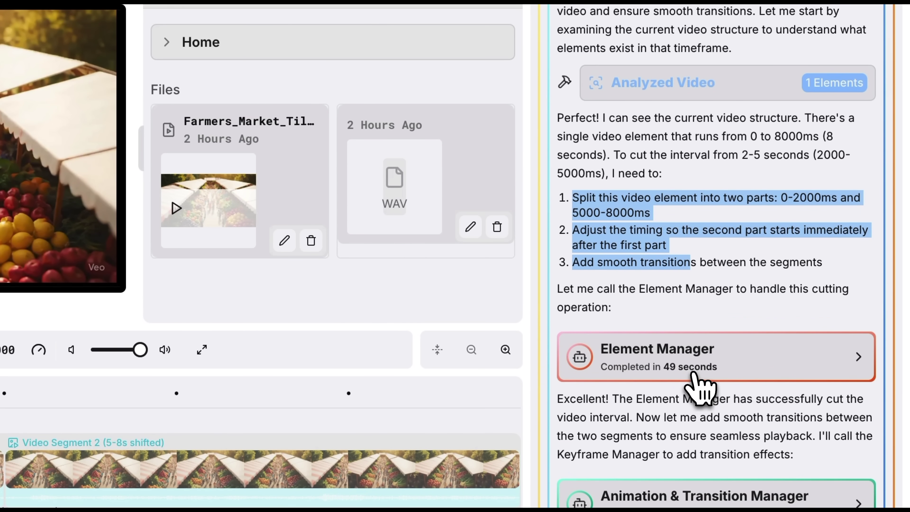
click(693, 377)
scroll(693, 377, down, 10)
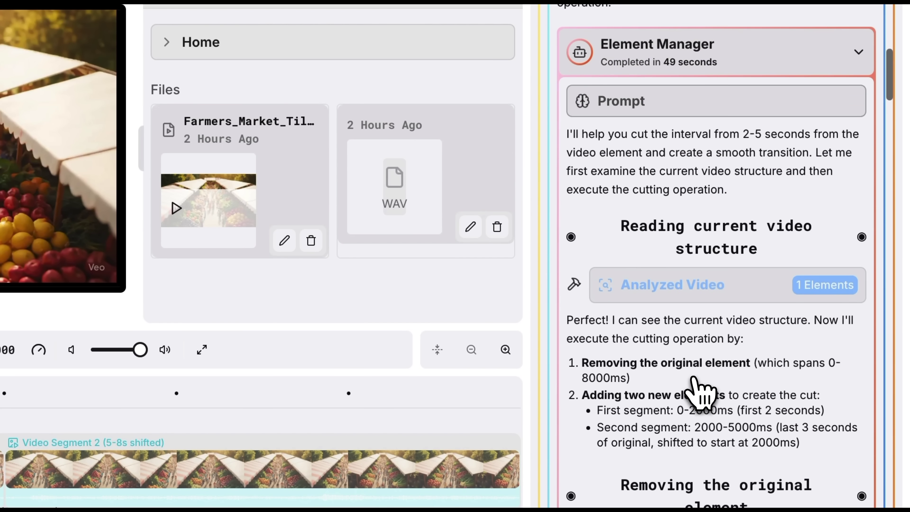
scroll(763, 430, down, 15)
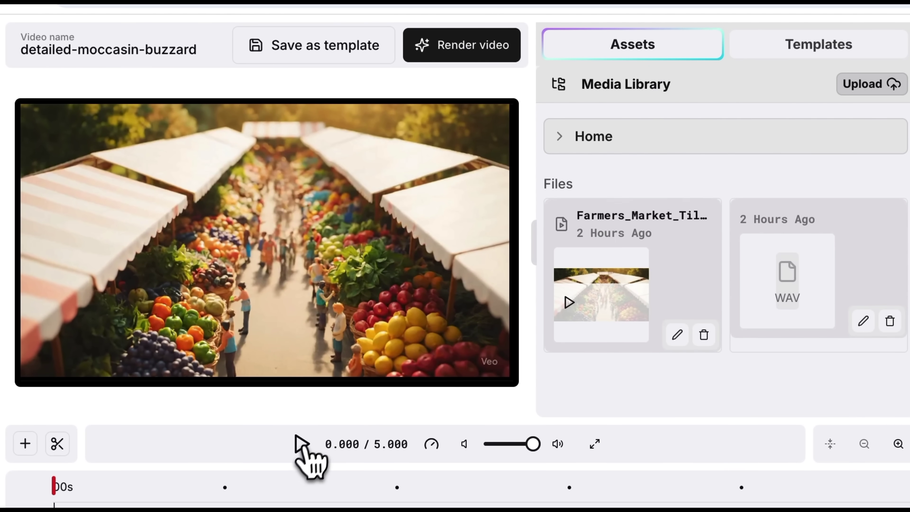
- Play the trimmed 5-second farmers market clip twice to check the cut
click(298, 451)
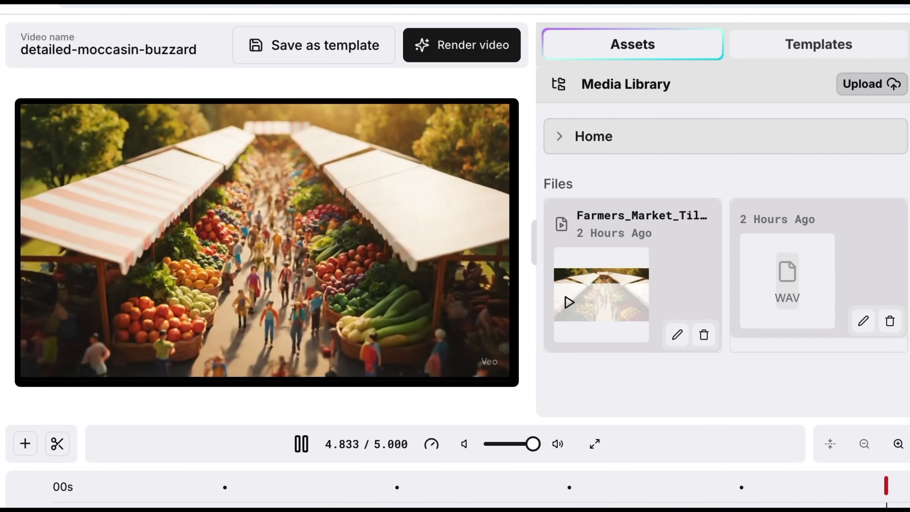
click(302, 445)
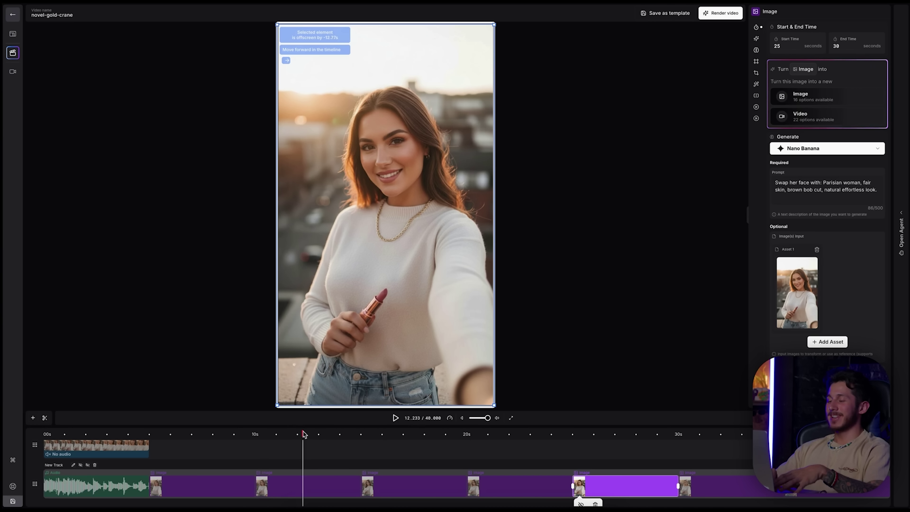
- Scrub the playhead through the lipstick ad's image clips, including the bob-haircut face-swap image
click(397, 444)
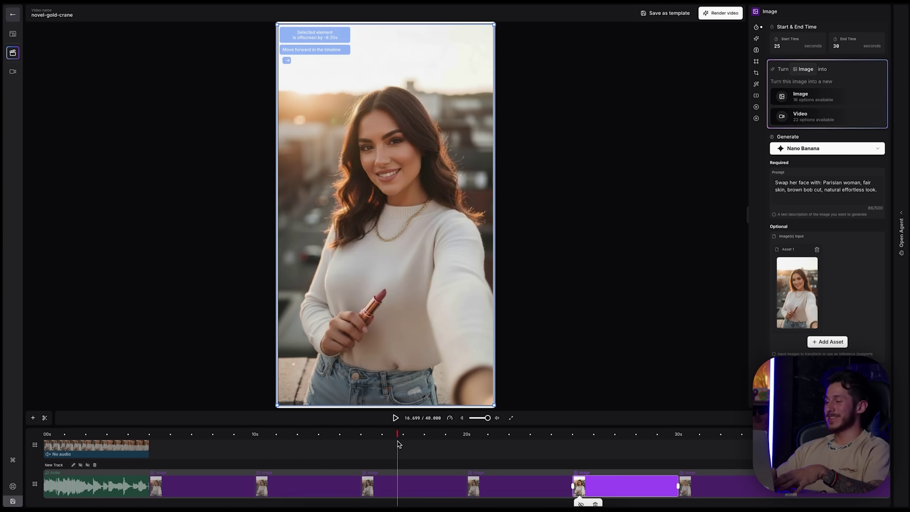
drag(397, 441, 496, 436)
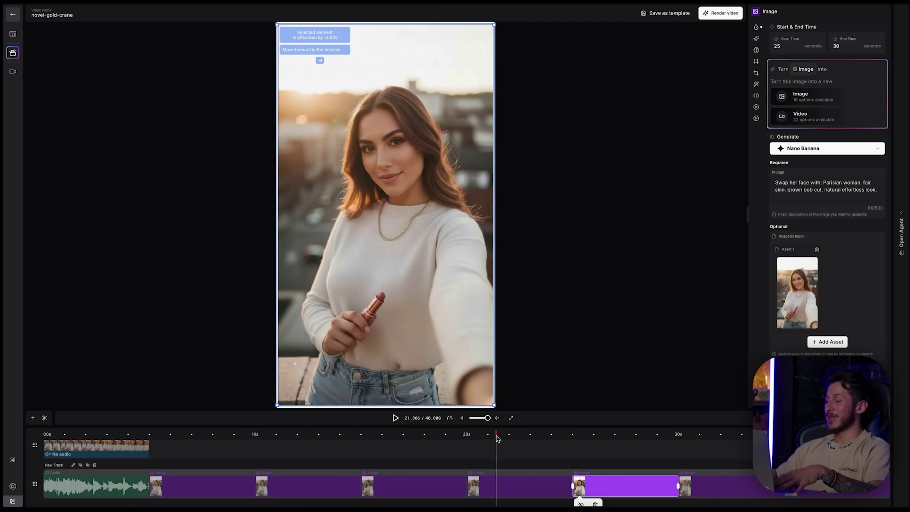
click(596, 435)
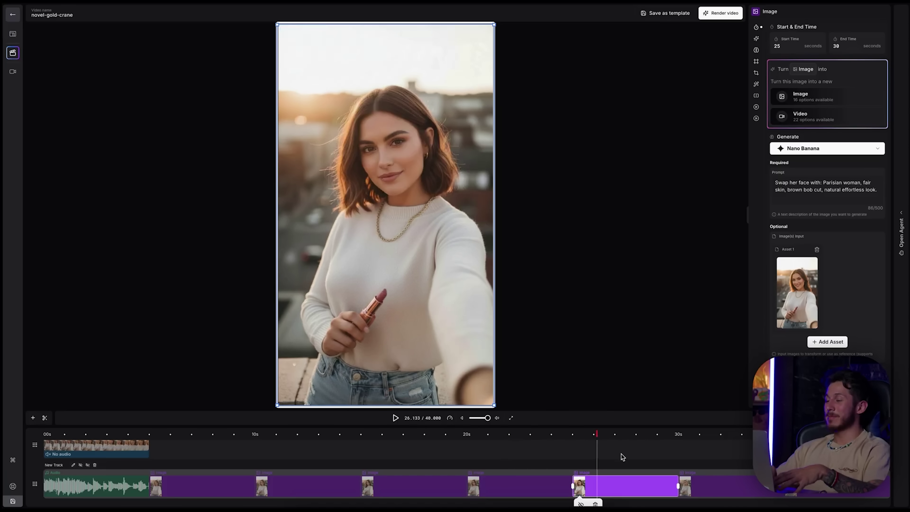
drag(682, 439, 826, 441)
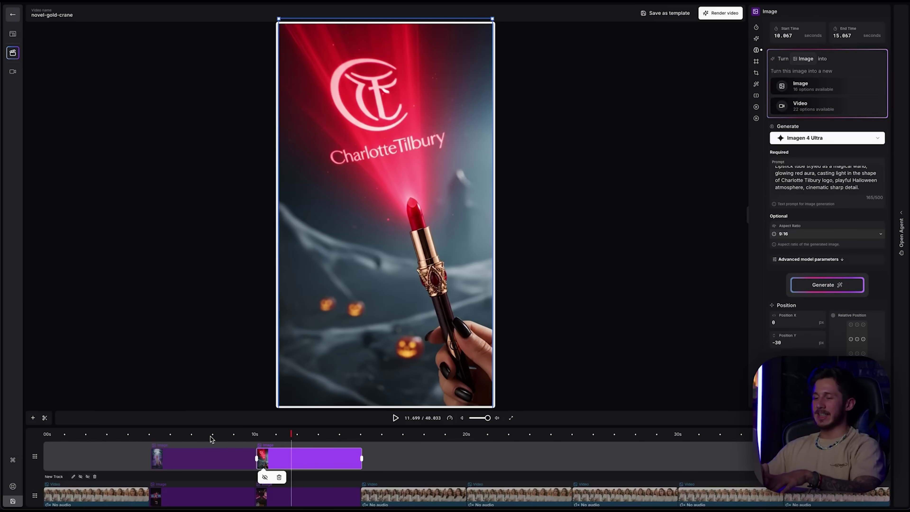
- Move the 5–10 s and 10–15 s image clips to the upper track, the latter at 0–5 s
click(215, 495)
drag(216, 501, 120, 458)
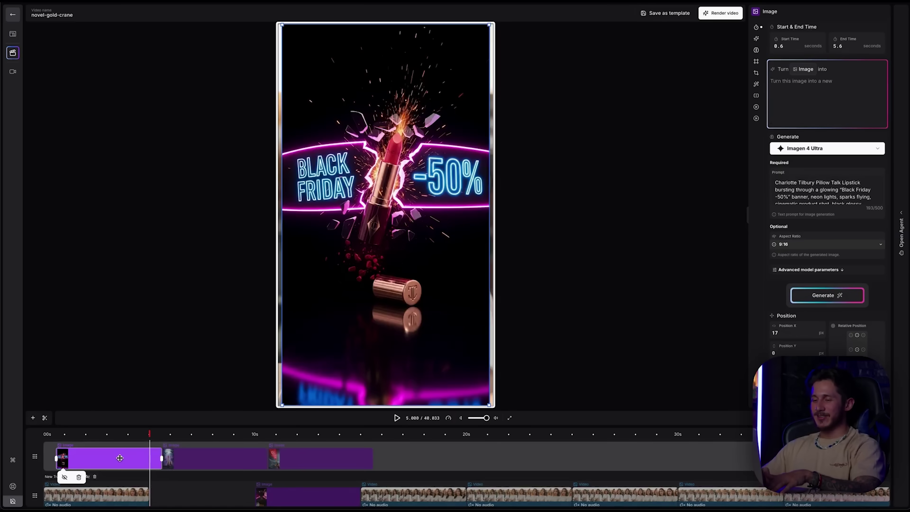
click(315, 498)
drag(293, 500, 112, 458)
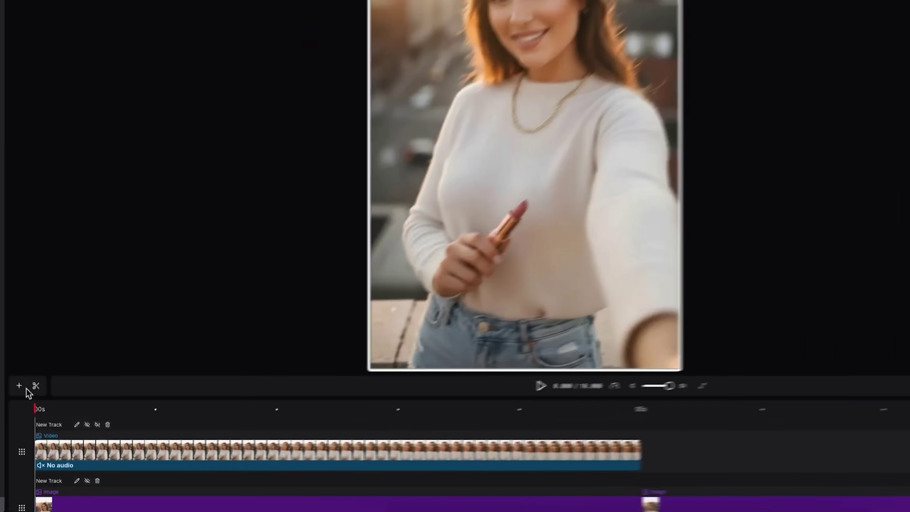
- Add a 0–5 s AI Image element to the lipstick ad's tracks and set its model to Nano Banana
click(18, 381)
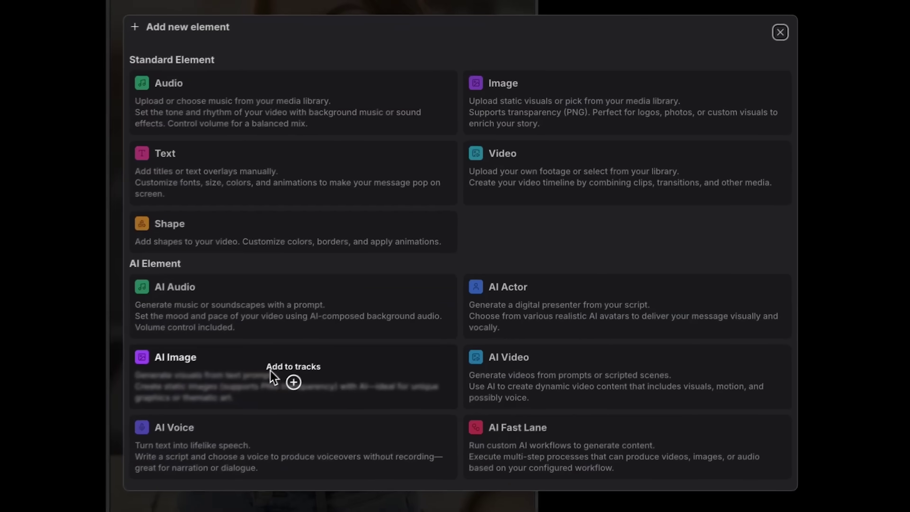
click(275, 383)
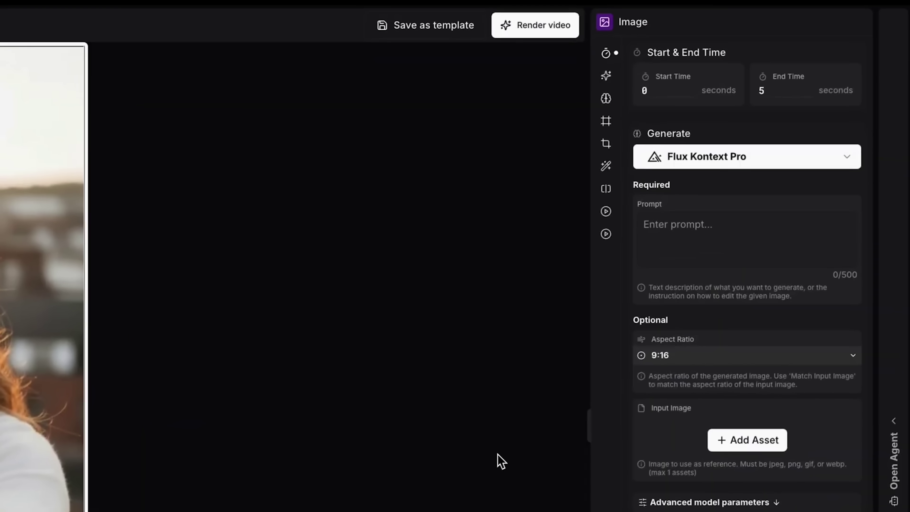
click(761, 165)
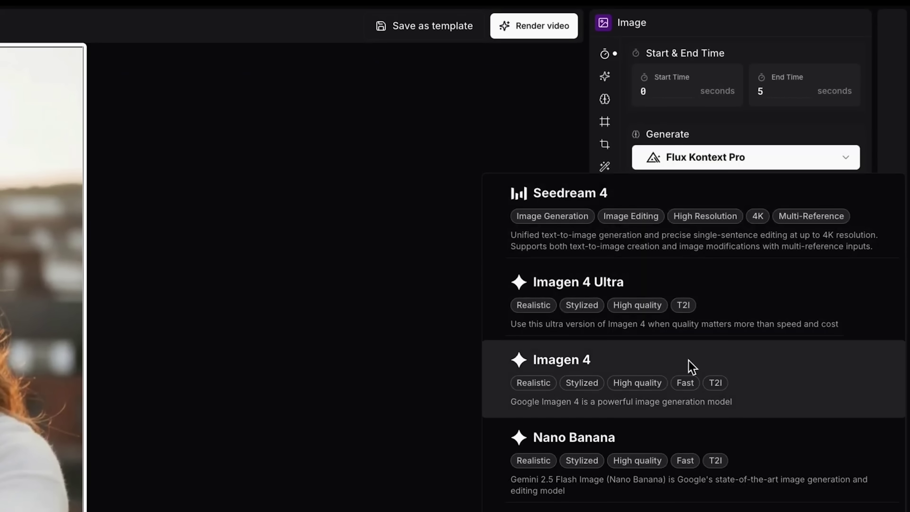
click(674, 447)
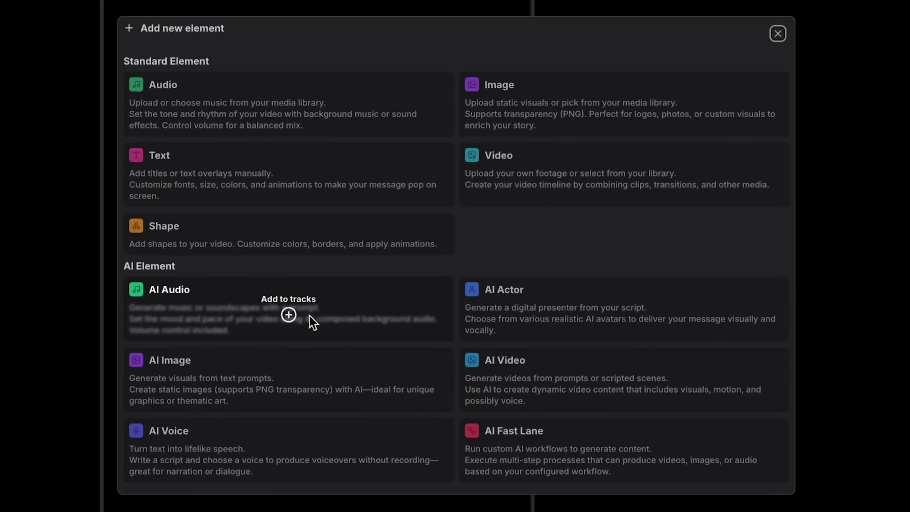
- Add another 0–5 s AI Image element to the tracks, left on the default Flux Kontext Pro model
click(288, 384)
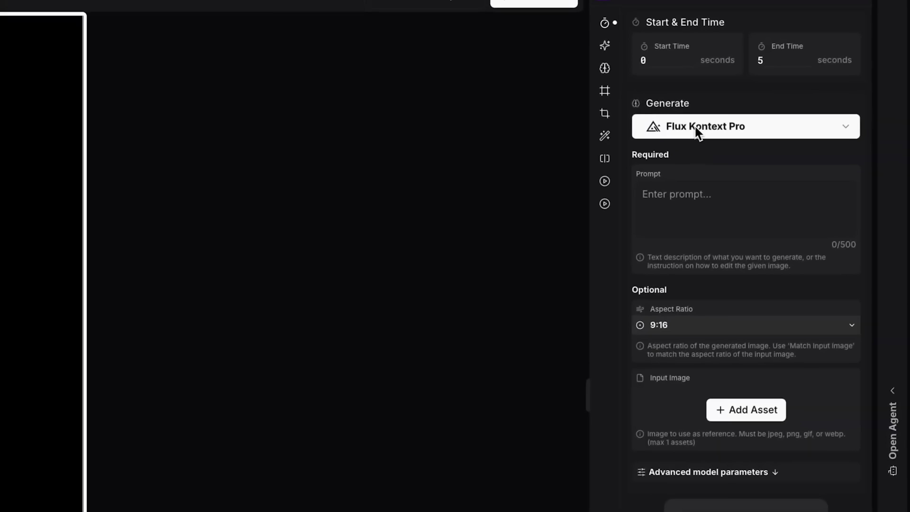